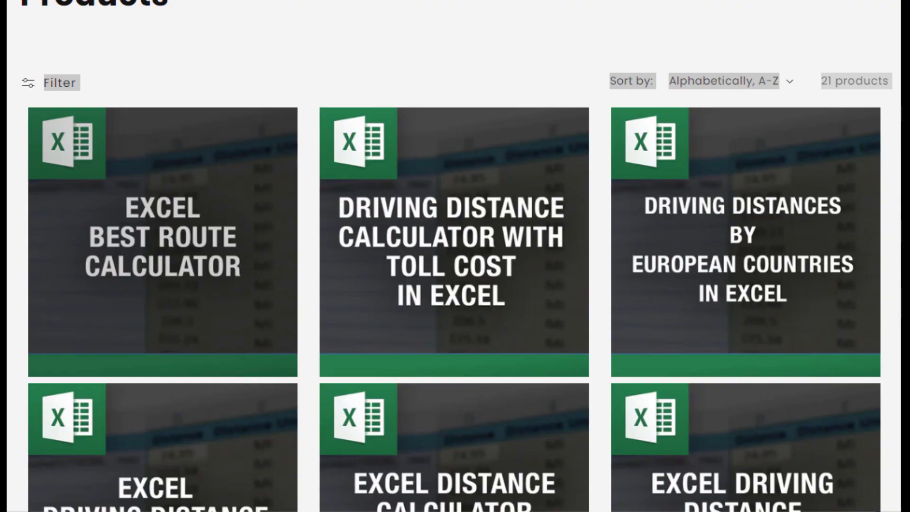
Browse the product catalogue of Excel distance calculators and related location tools
{"action": "scroll", "coordinate": [454, 256], "scroll_direction": "down", "scroll_amount": 2}
{"action": "scroll", "coordinate": [454, 256], "scroll_direction": "down", "scroll_amount": 2}
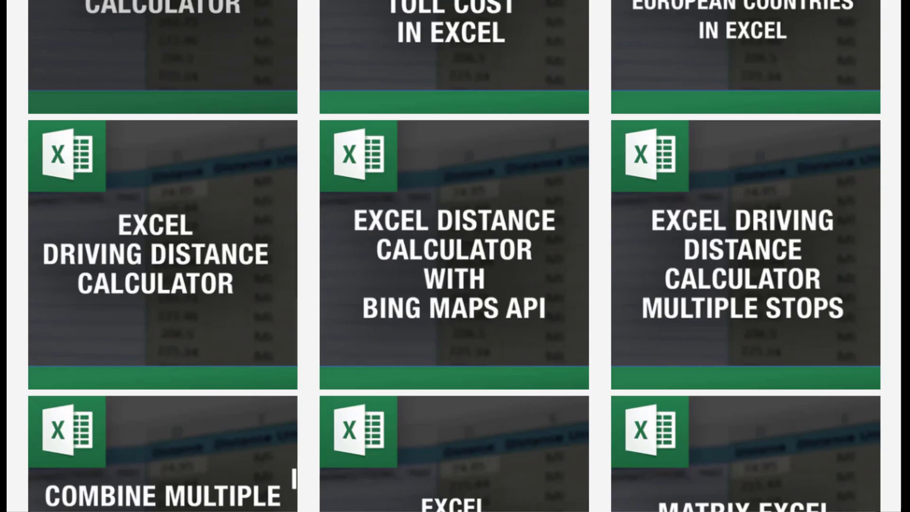
{"action": "scroll", "coordinate": [454, 256], "scroll_direction": "down", "scroll_amount": 2}
{"action": "scroll", "coordinate": [454, 255], "scroll_direction": "down", "scroll_amount": 2}
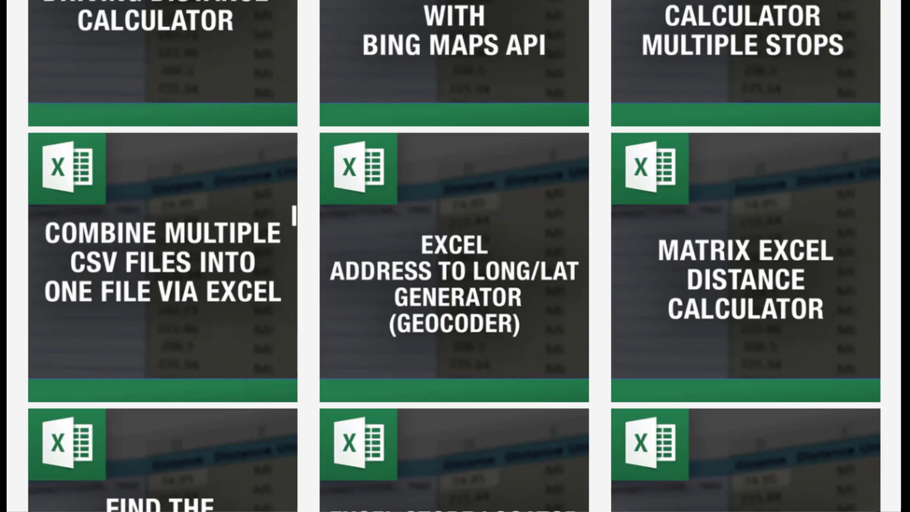
{"action": "scroll", "coordinate": [454, 256], "scroll_direction": "down", "scroll_amount": 4}
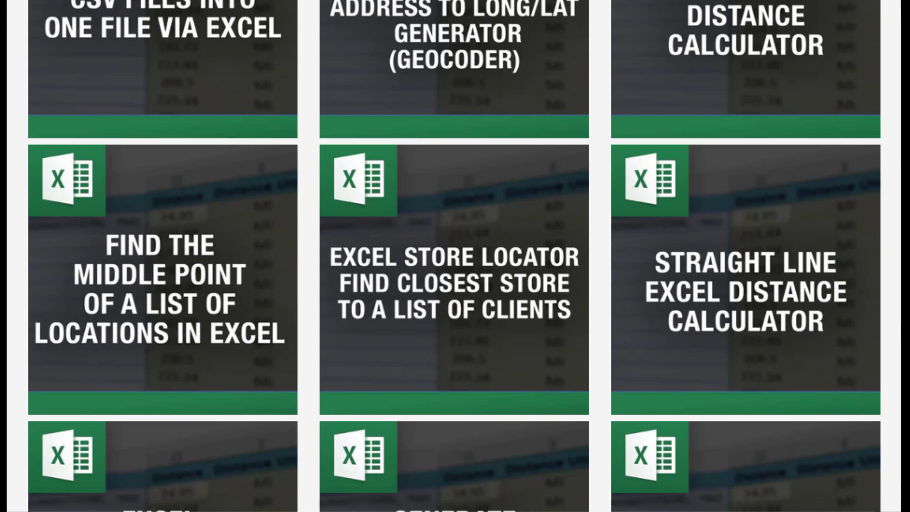
{"action": "scroll", "coordinate": [454, 256], "scroll_direction": "down", "scroll_amount": 2}
{"action": "scroll", "coordinate": [454, 256], "scroll_direction": "down", "scroll_amount": 8}
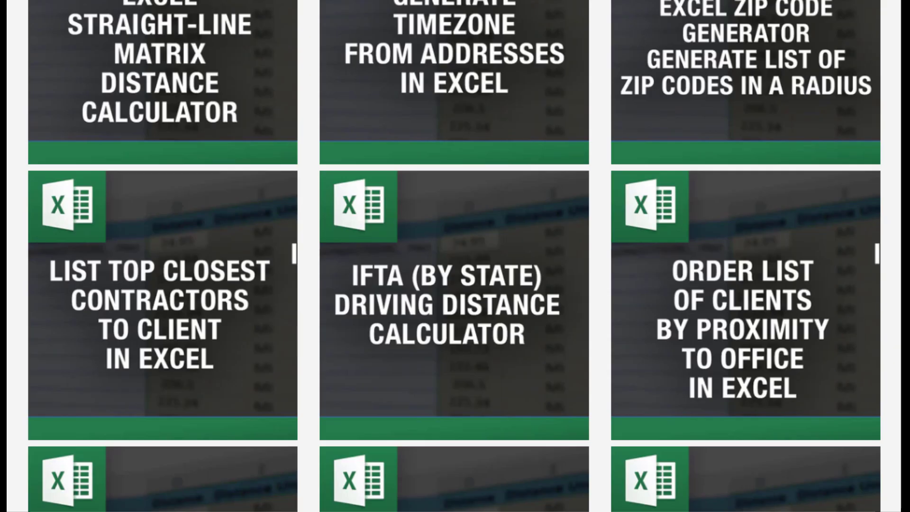
{"action": "scroll", "coordinate": [454, 256], "scroll_direction": "down", "scroll_amount": 2}
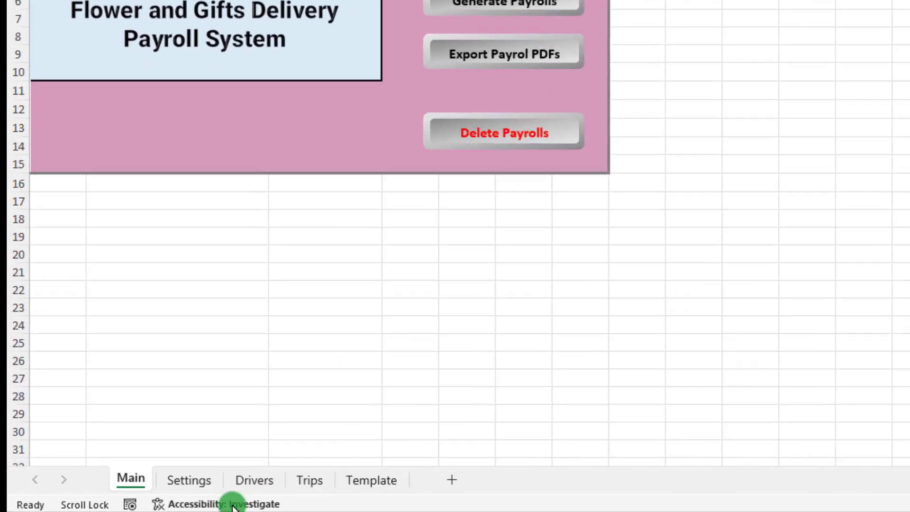
Examine the Drivers sheet's per-mile rate, flat rate and free miles for the Default row and the individual drivers
{"action": "left_click", "coordinate": [254, 480]}
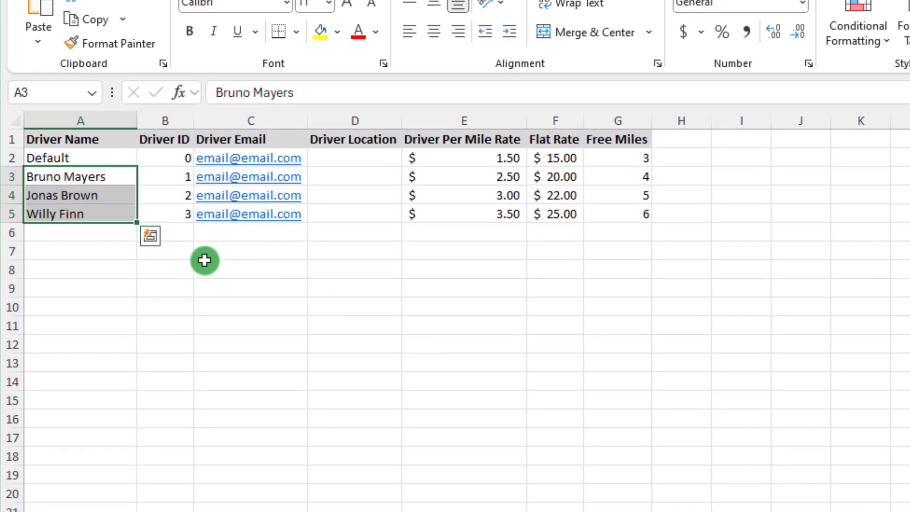
{"action": "left_click", "coordinate": [69, 158]}
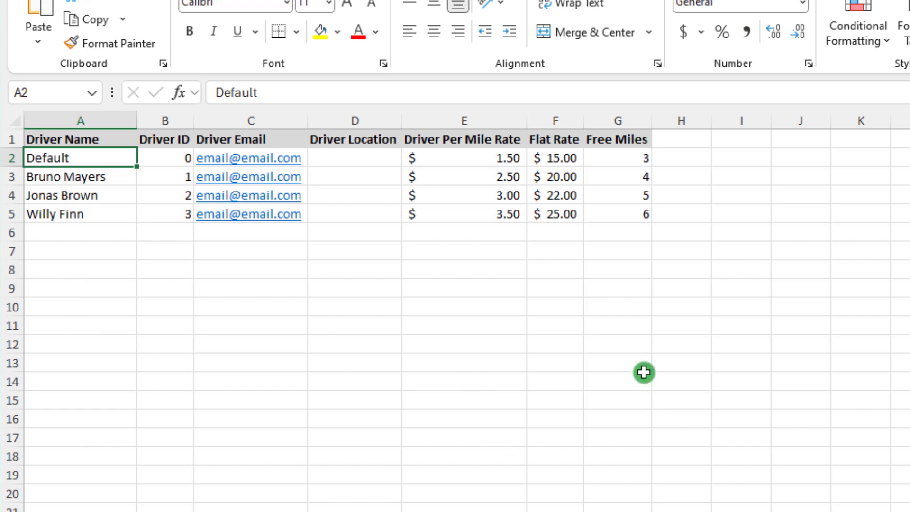
{"action": "left_click", "coordinate": [557, 163]}
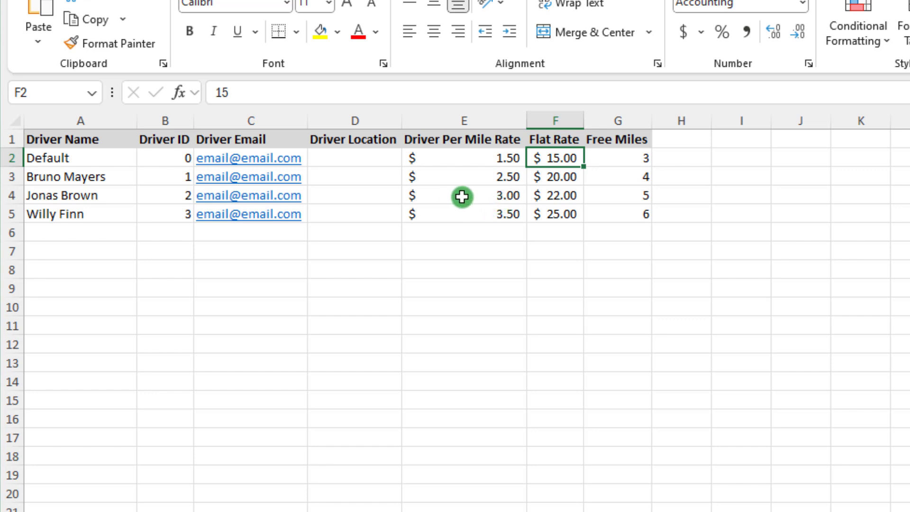
{"action": "left_click", "coordinate": [639, 159]}
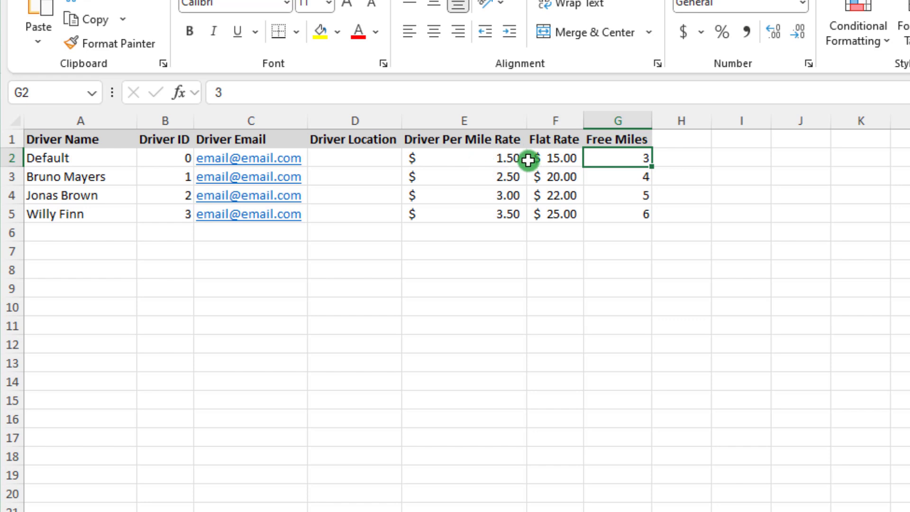
{"action": "left_click", "coordinate": [489, 162]}
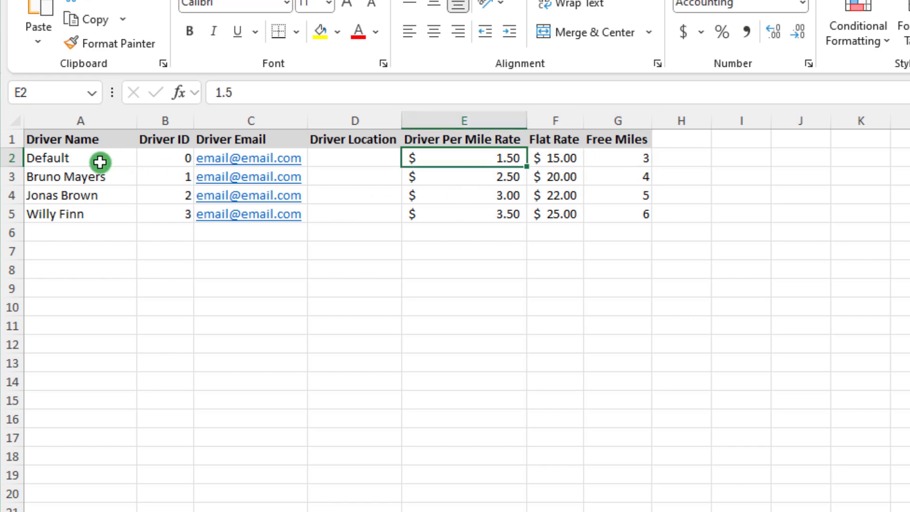
{"action": "left_click_drag", "start_coordinate": [56, 157], "coordinate": [640, 161]}
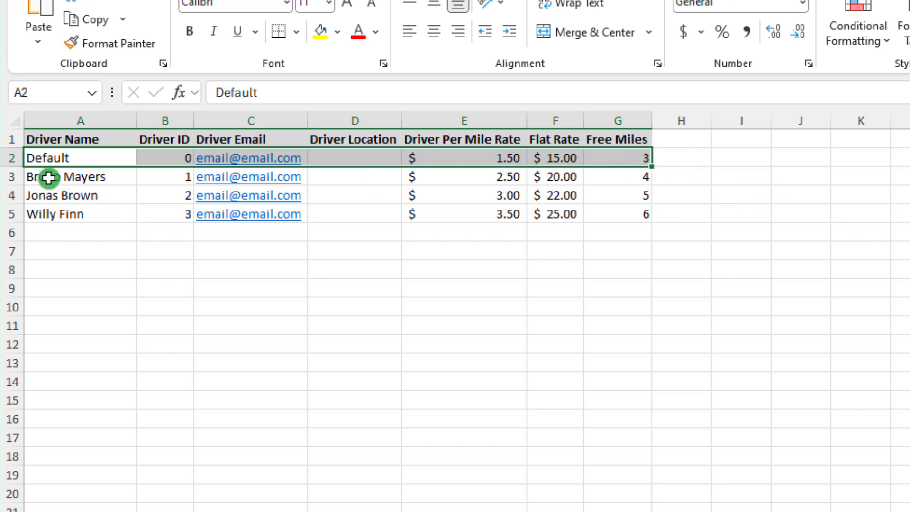
{"action": "left_click_drag", "start_coordinate": [48, 177], "coordinate": [726, 307]}
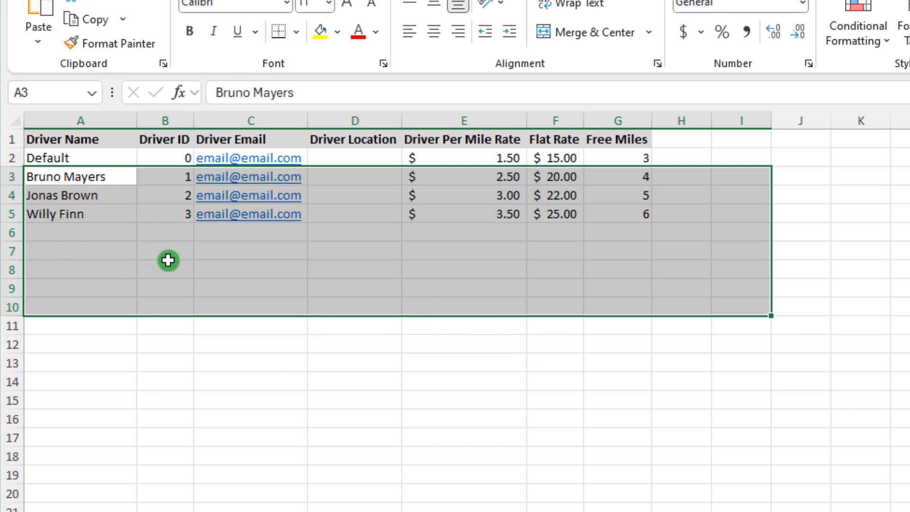
{"action": "left_click_drag", "start_coordinate": [67, 179], "coordinate": [76, 305]}
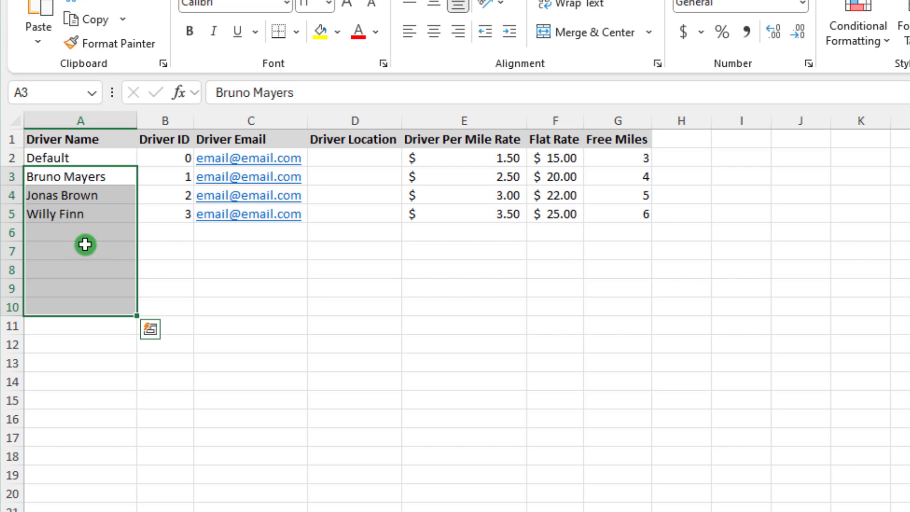
{"action": "left_click_drag", "start_coordinate": [67, 153], "coordinate": [666, 155]}
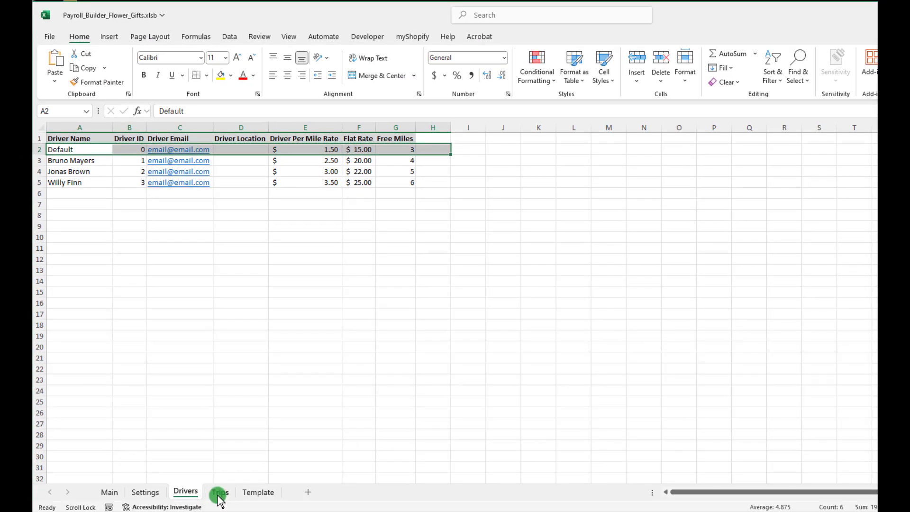
Review the first trip's client, driver, pickup and dropoff entries on the Trips sheet, checking the driver against the Drivers sheet
{"action": "left_click", "coordinate": [220, 493]}
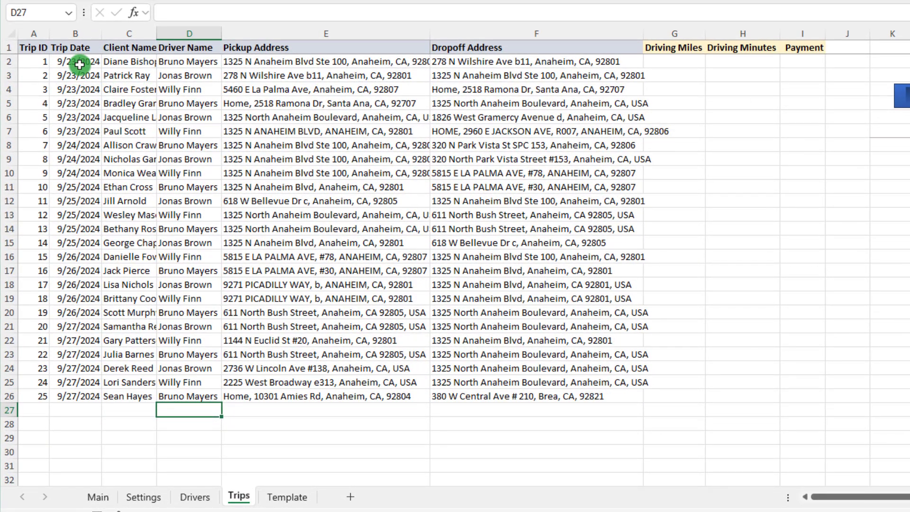
{"action": "left_click", "coordinate": [136, 66]}
{"action": "left_click", "coordinate": [186, 62]}
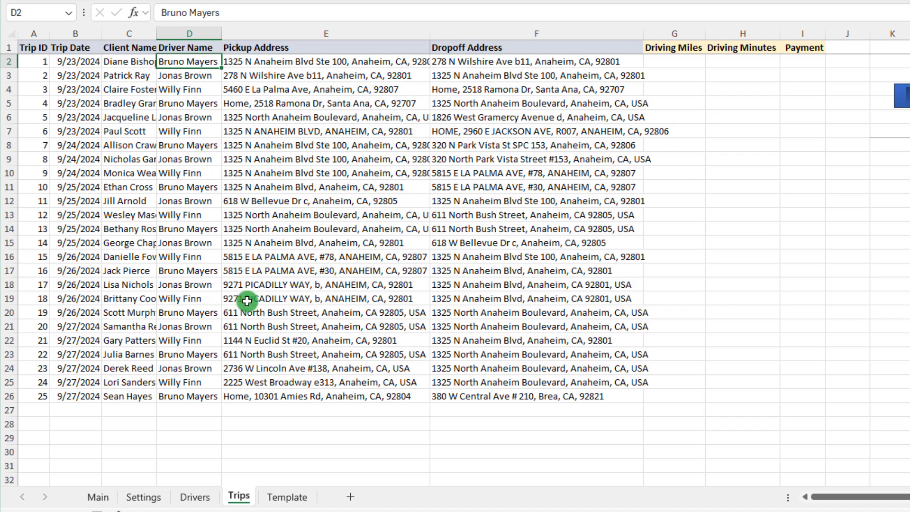
{"action": "left_click", "coordinate": [189, 496]}
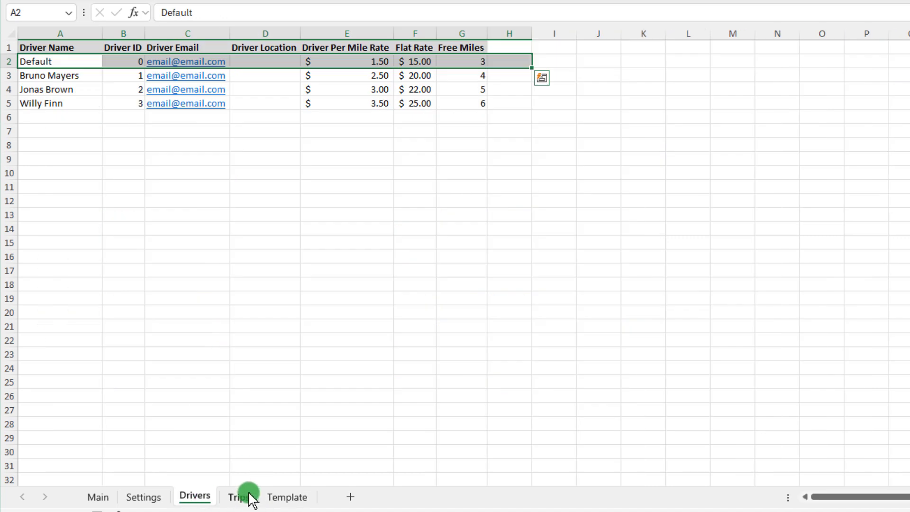
{"action": "left_click", "coordinate": [242, 496]}
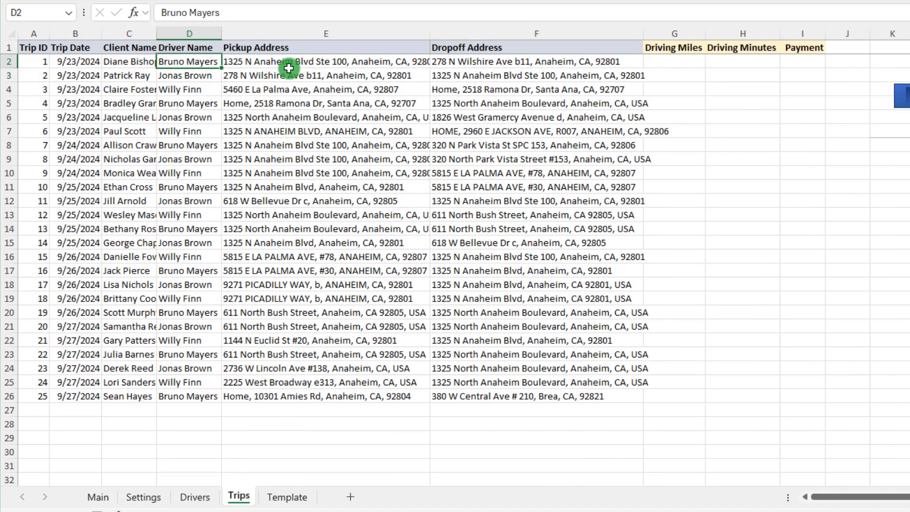
{"action": "left_click_drag", "start_coordinate": [291, 75], "coordinate": [291, 63]}
{"action": "left_click", "coordinate": [494, 64]}
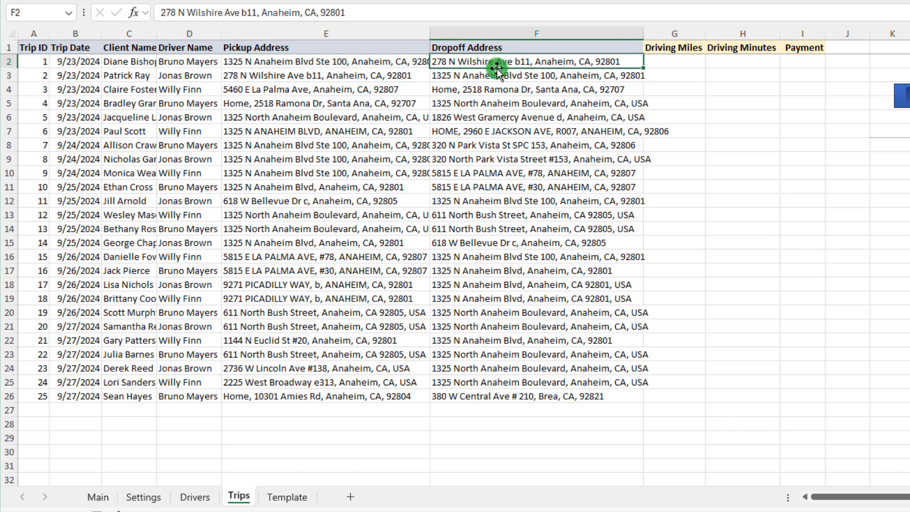
{"action": "left_click", "coordinate": [280, 67]}
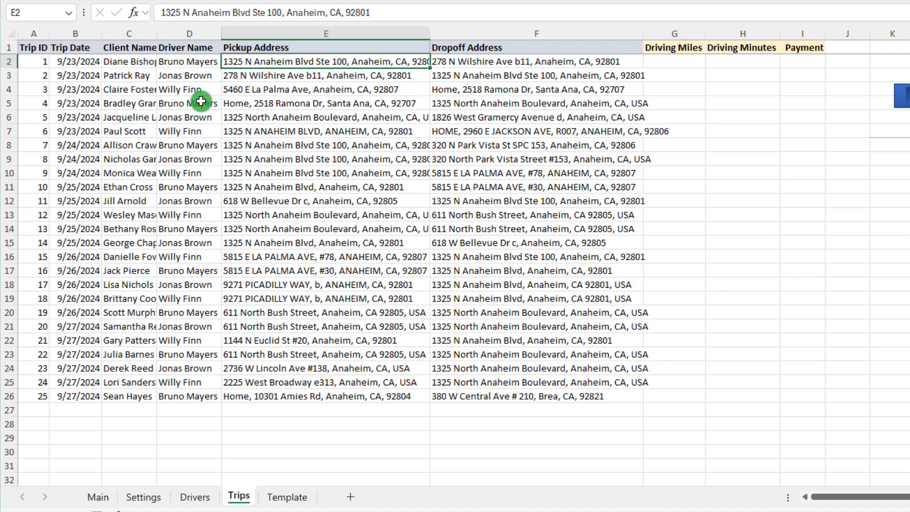
{"action": "left_click", "coordinate": [489, 68]}
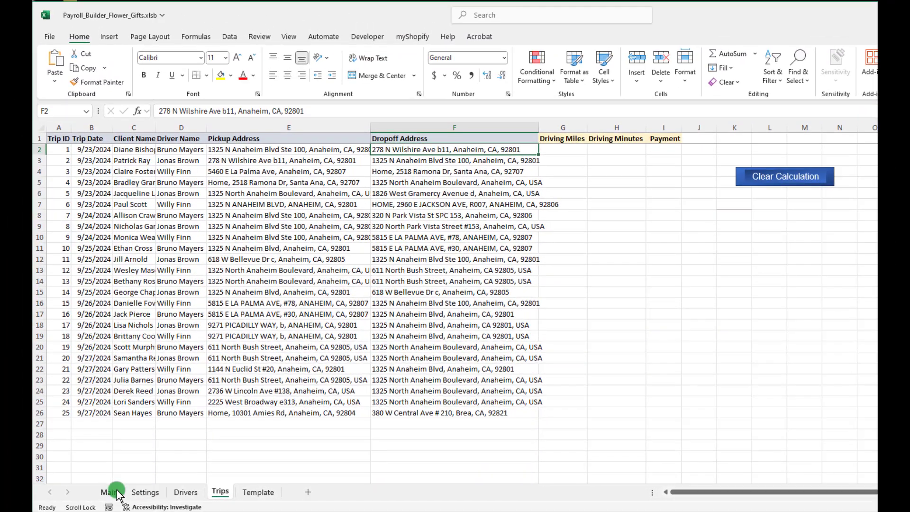
Examine the company details and payroll layout on the Template sheet
{"action": "left_click", "coordinate": [107, 493]}
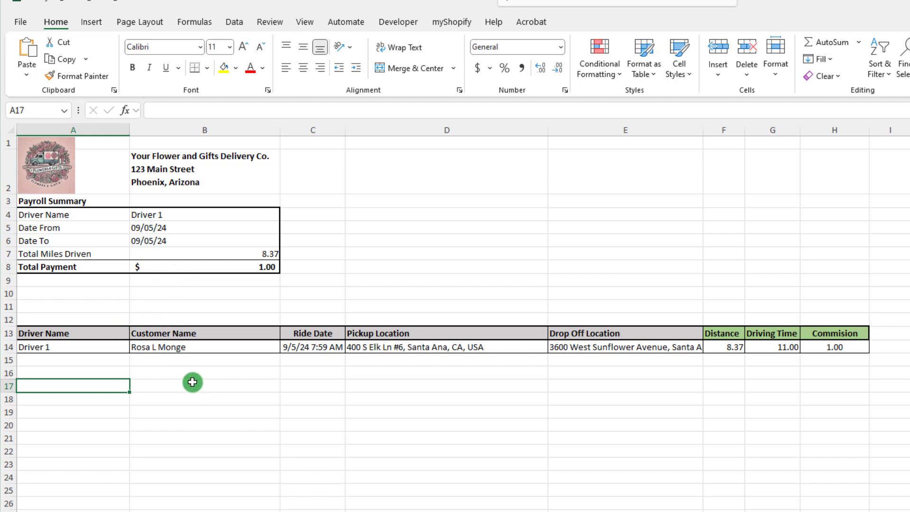
{"action": "left_click", "coordinate": [198, 171]}
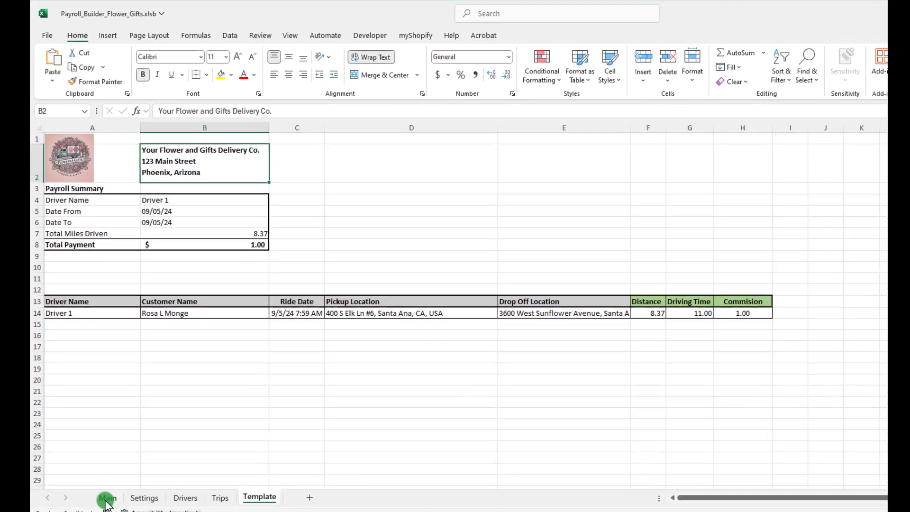
Run Calculate Trip Data from the Main sheet to fill in driving miles, driving minutes and payment for all trips
{"action": "left_click", "coordinate": [95, 511]}
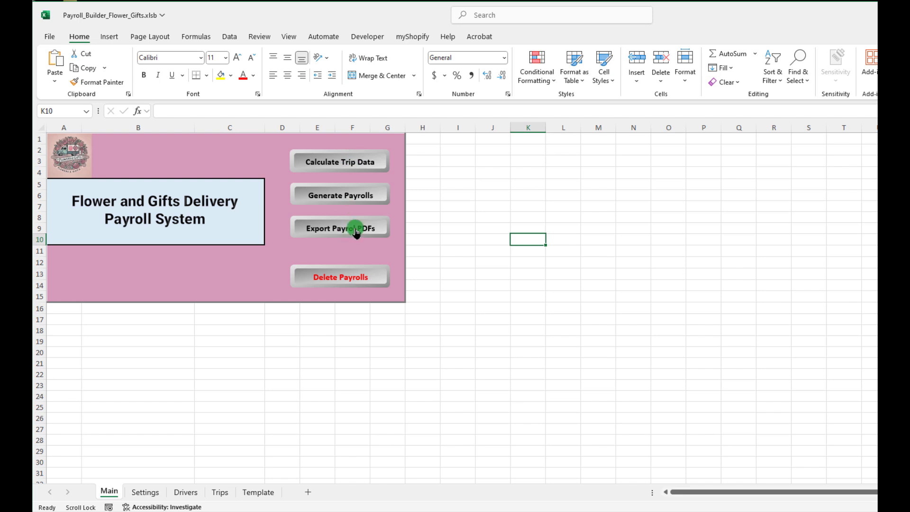
{"action": "left_click", "coordinate": [340, 162]}
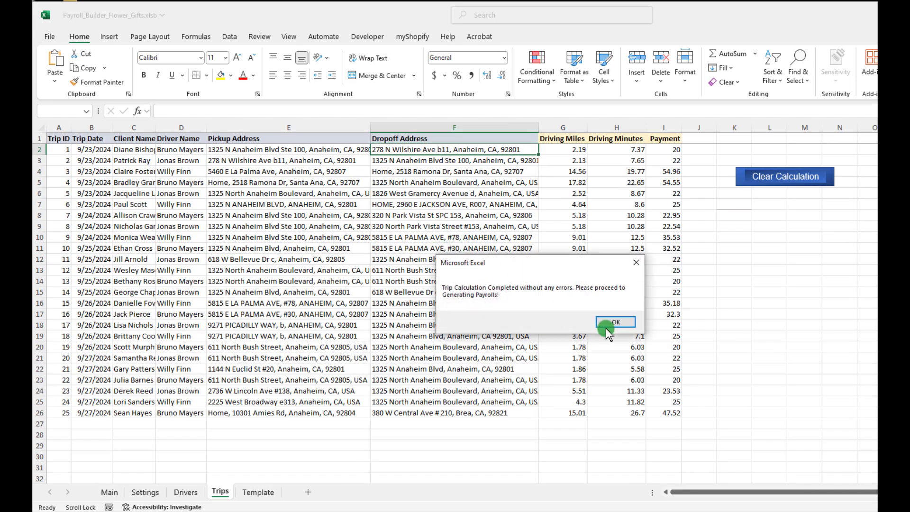
{"action": "left_click", "coordinate": [608, 324]}
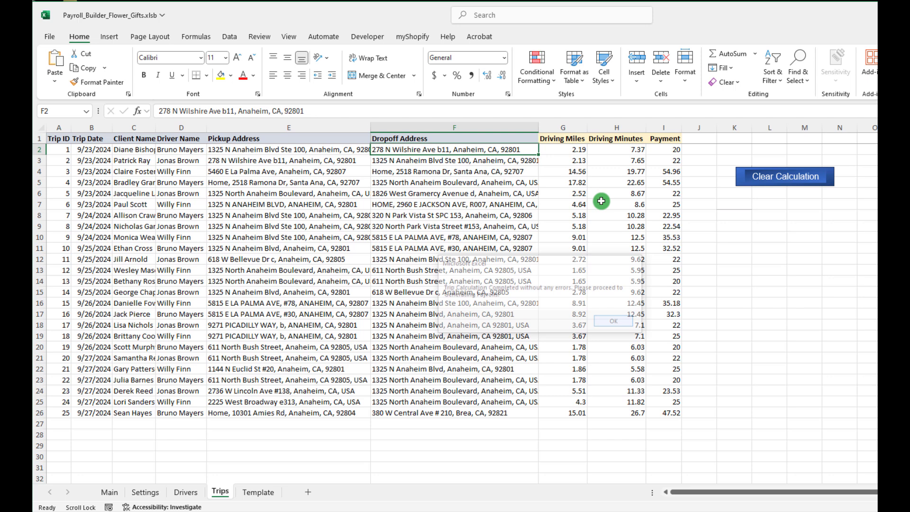
Check the first trip's driving miles, driving minutes and payment against its driver and its pickup and dropoff addresses
{"action": "left_click", "coordinate": [566, 152]}
{"action": "left_click", "coordinate": [630, 150]}
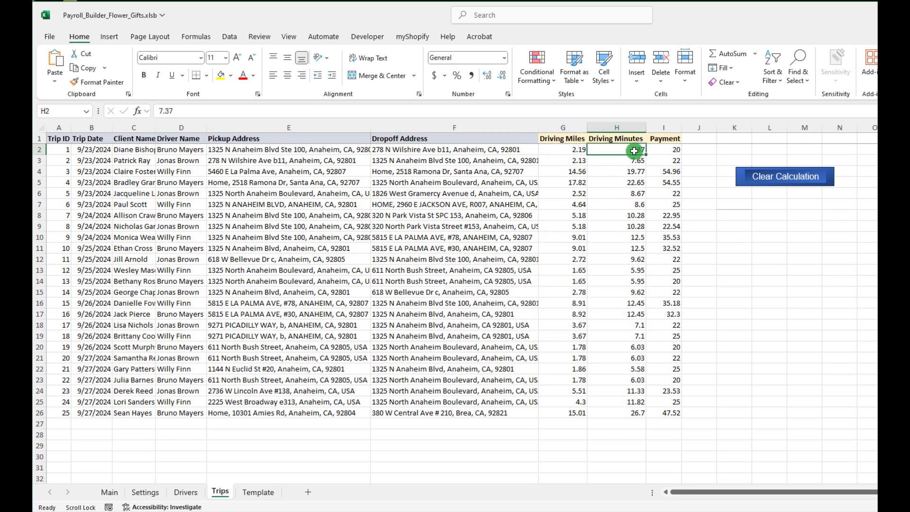
{"action": "left_click", "coordinate": [671, 151]}
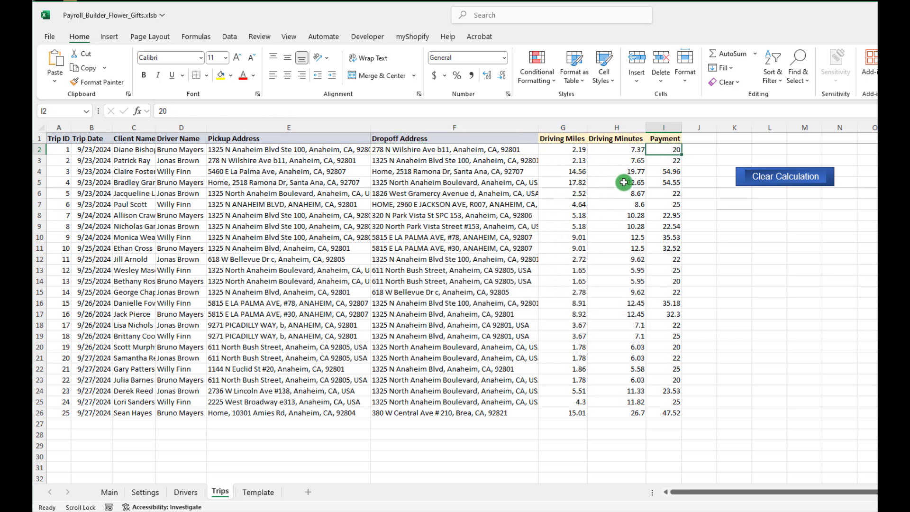
{"action": "left_click", "coordinate": [173, 151]}
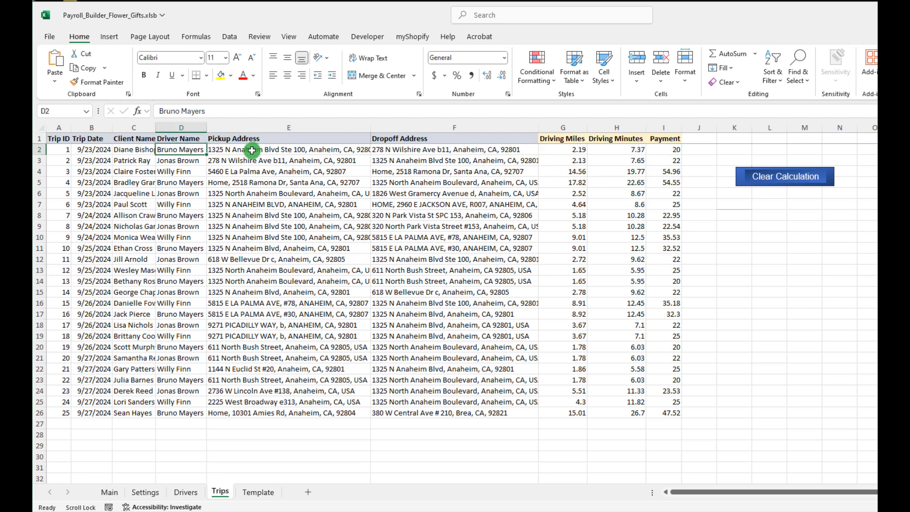
{"action": "left_click_drag", "start_coordinate": [252, 151], "coordinate": [531, 154]}
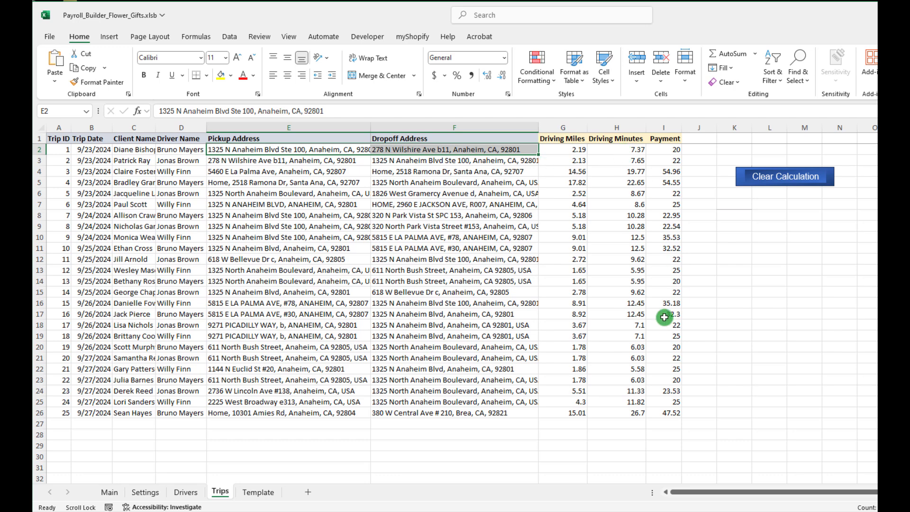
Run Generate Payrolls from the Main sheet to create a payroll sheet for each driver
{"action": "left_click", "coordinate": [109, 492]}
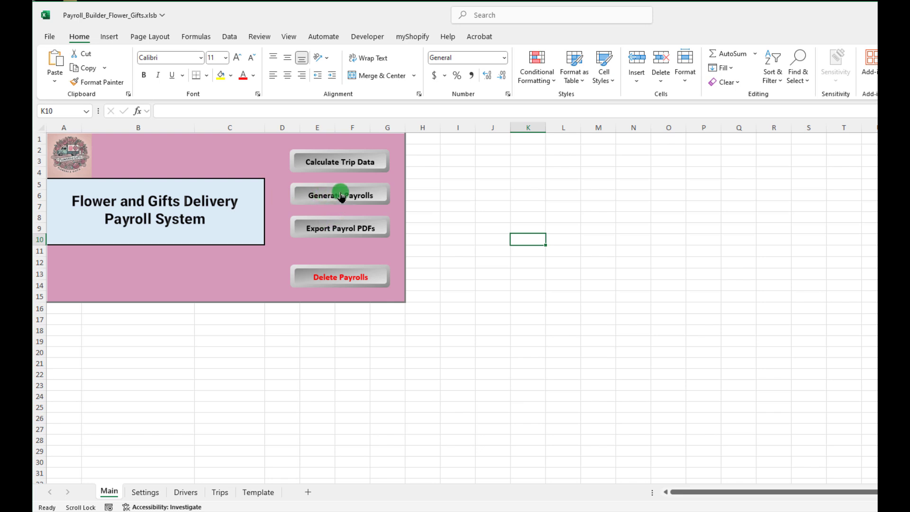
{"action": "left_click", "coordinate": [366, 199]}
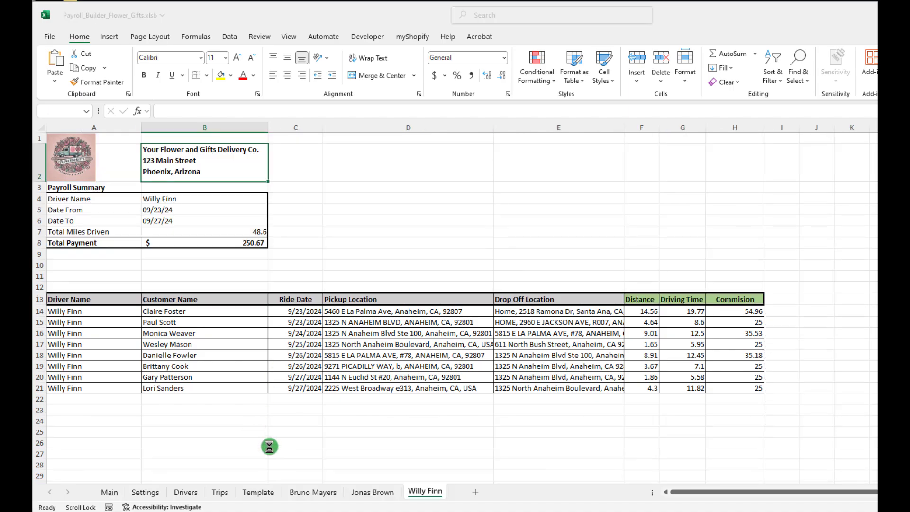
{"action": "left_click", "coordinate": [617, 322]}
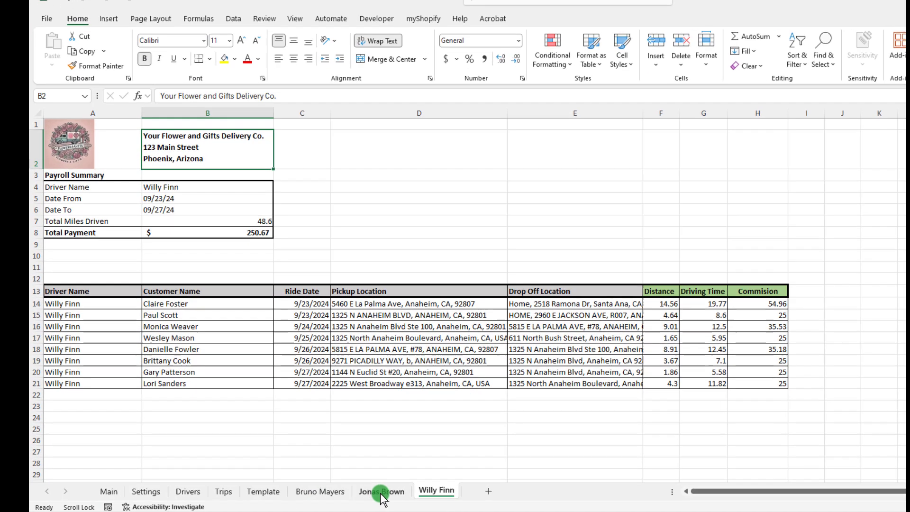
Review the generated payroll sheet of each of the three drivers in turn
{"action": "left_click", "coordinate": [365, 487]}
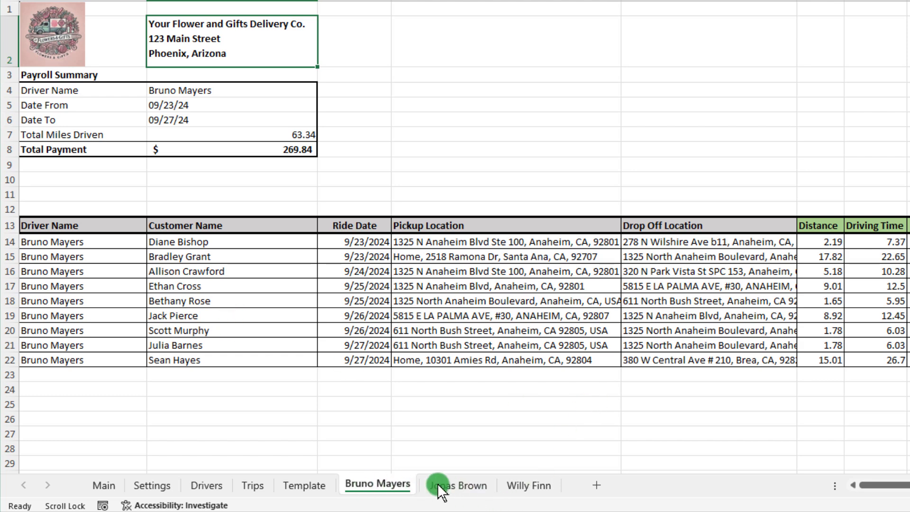
{"action": "left_click", "coordinate": [460, 488]}
{"action": "left_click", "coordinate": [550, 486]}
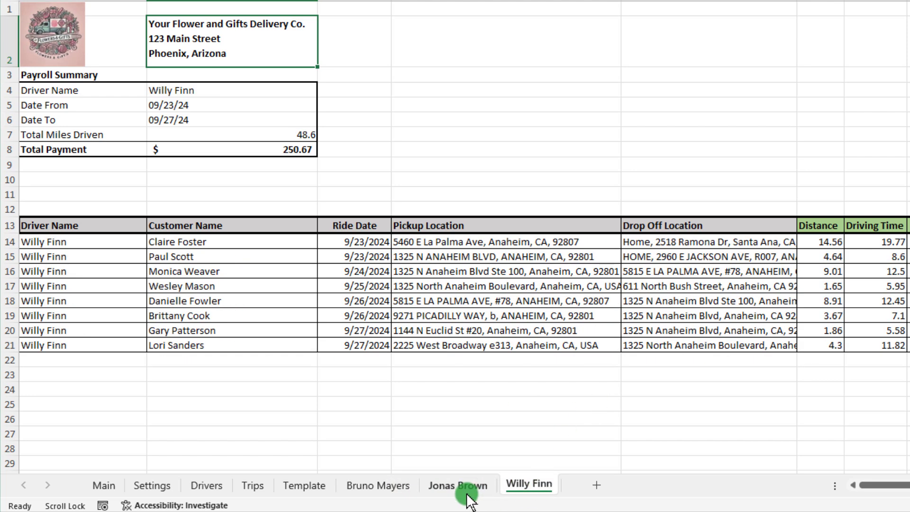
Look through the drivers' payroll sheets again, ending on the last driver's sheet
{"action": "left_click", "coordinate": [467, 488]}
{"action": "left_click", "coordinate": [385, 488]}
{"action": "left_click", "coordinate": [469, 486]}
{"action": "left_click", "coordinate": [522, 483]}
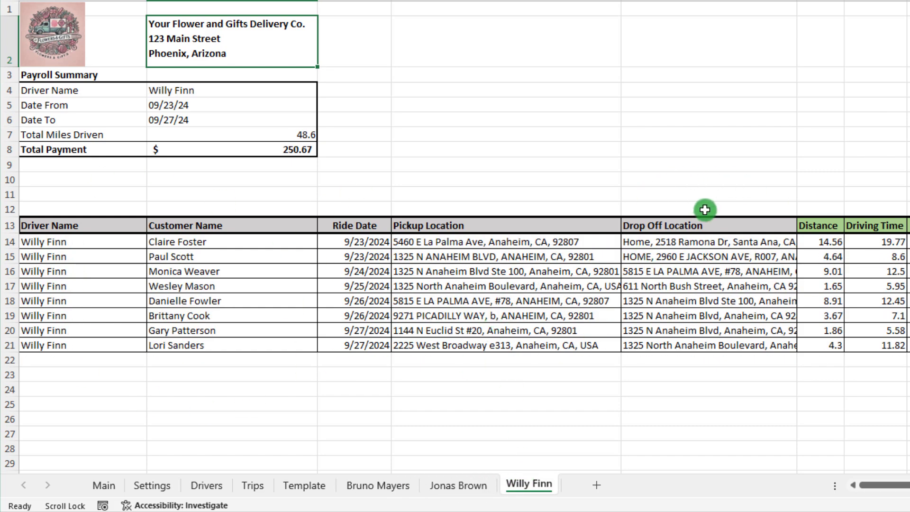
Check the total miles, payroll dates, driver name and per-trip commissions on the last driver's payroll sheet
{"action": "left_click", "coordinate": [259, 136]}
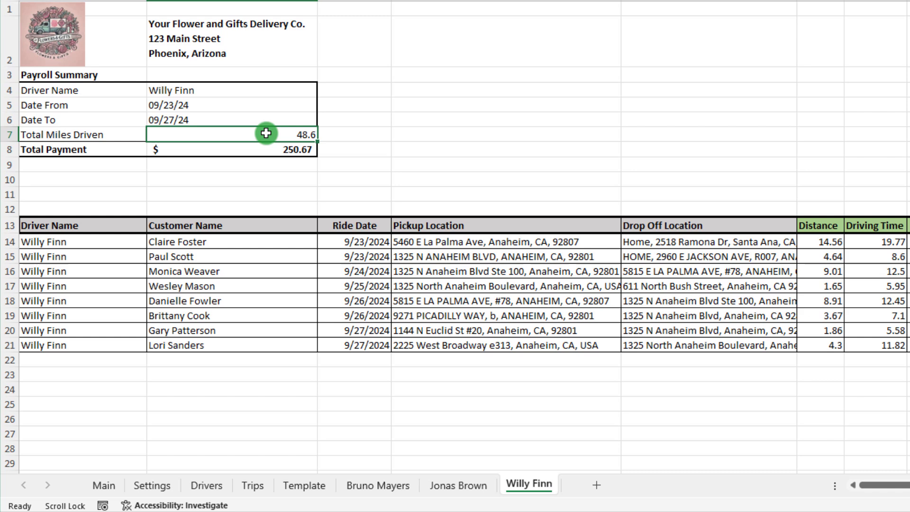
{"action": "left_click_drag", "start_coordinate": [199, 104], "coordinate": [200, 118]}
{"action": "left_click", "coordinate": [203, 90]}
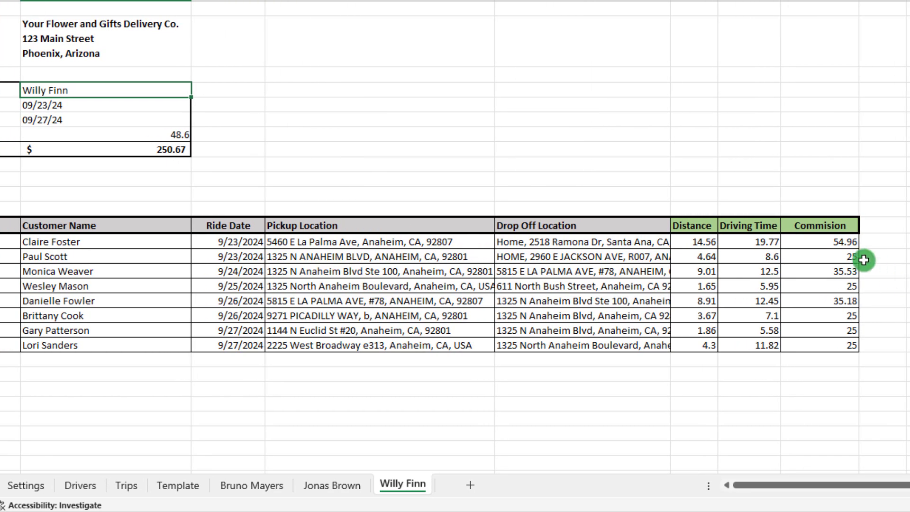
{"action": "left_click_drag", "start_coordinate": [850, 241], "coordinate": [855, 340]}
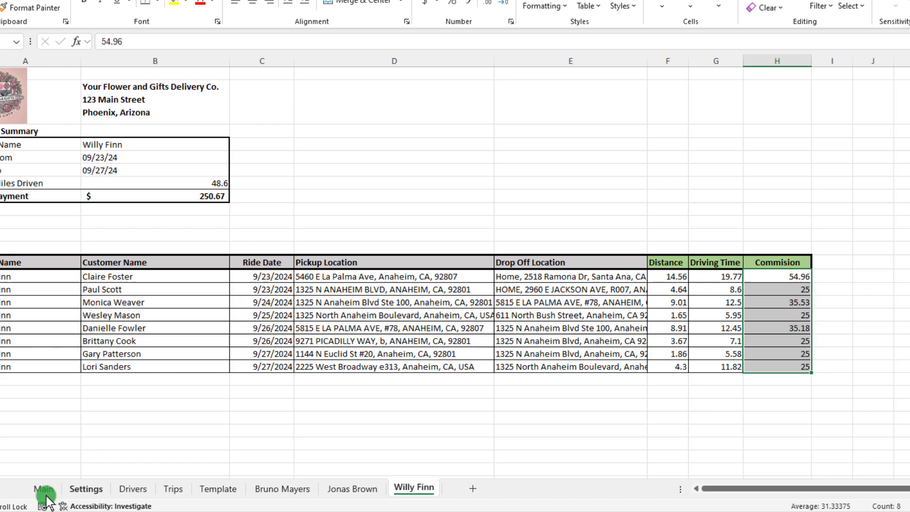
Set the Payroll PDF Location on the Settings sheet to a new Desktop folder named Delivery Payroll
{"action": "left_click", "coordinate": [41, 490]}
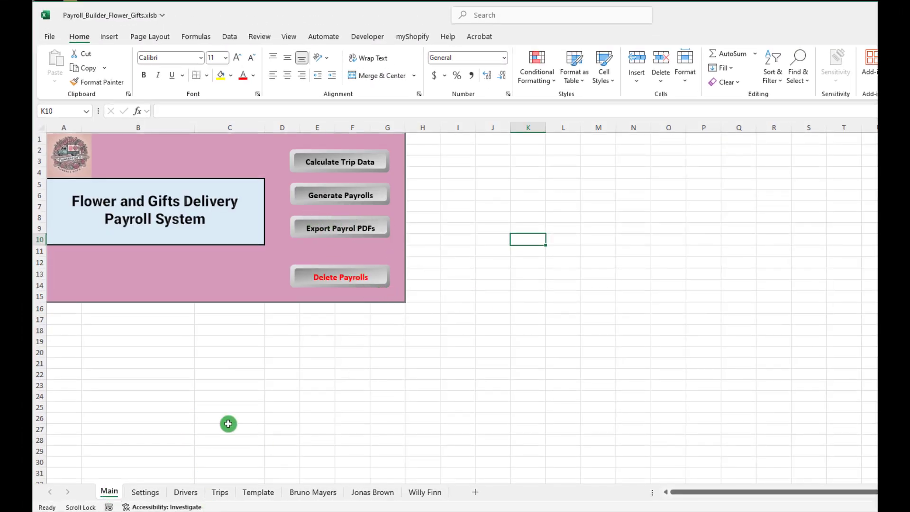
{"action": "left_click", "coordinate": [151, 493]}
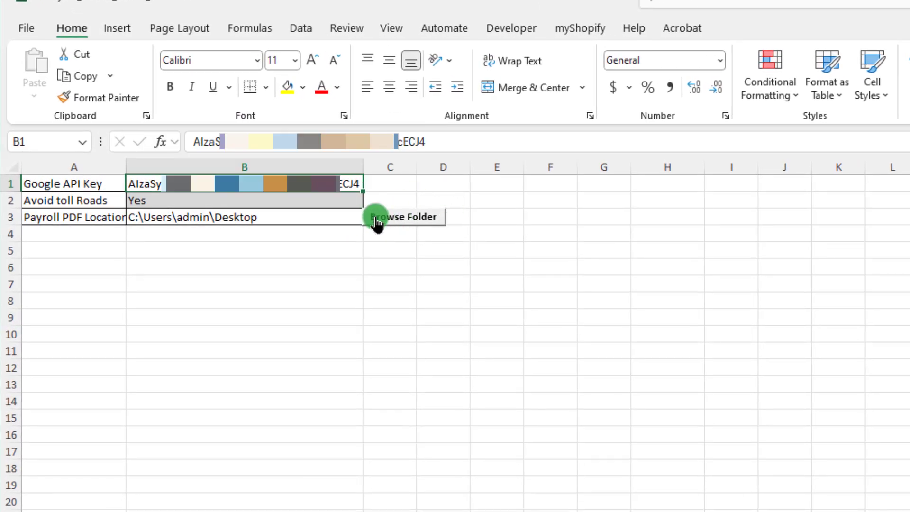
{"action": "left_click", "coordinate": [405, 218]}
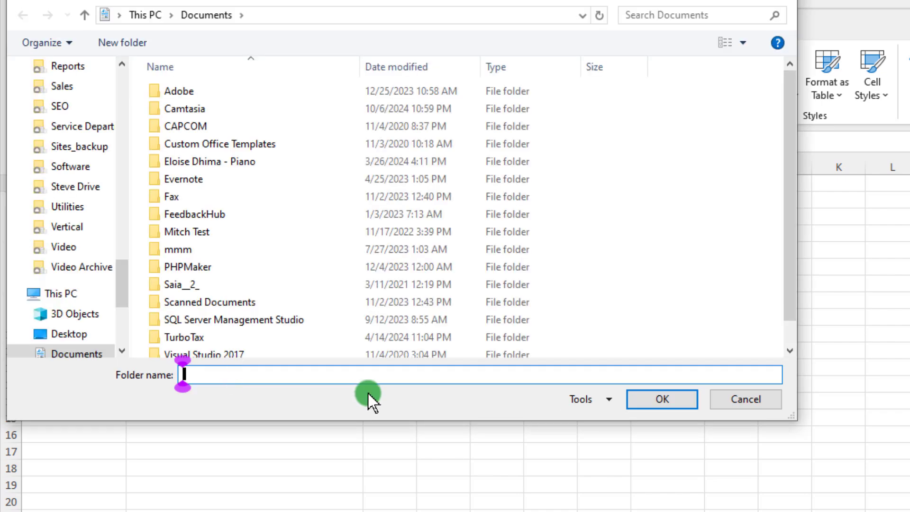
{"action": "left_click_drag", "start_coordinate": [122, 284], "coordinate": [124, 84]}
{"action": "left_click", "coordinate": [76, 99]}
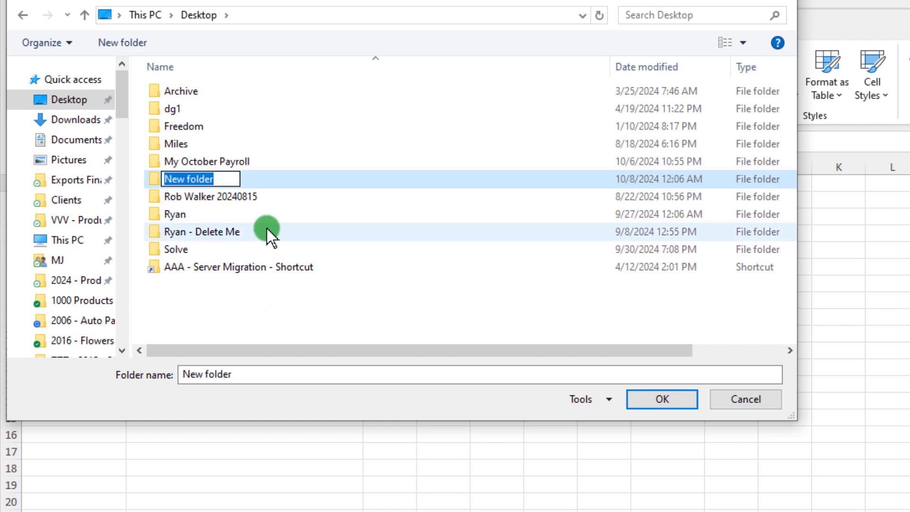
{"action": "type", "text": "D"}
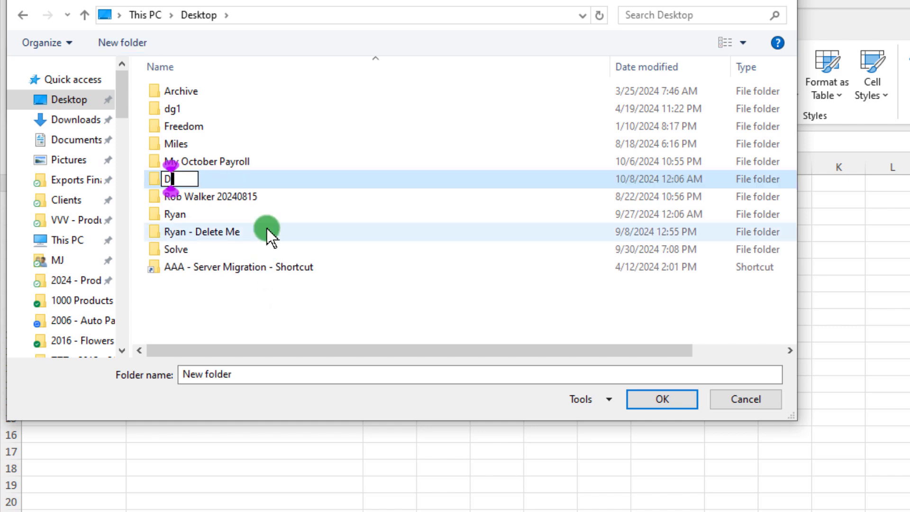
{"action": "type", "text": "eli"}
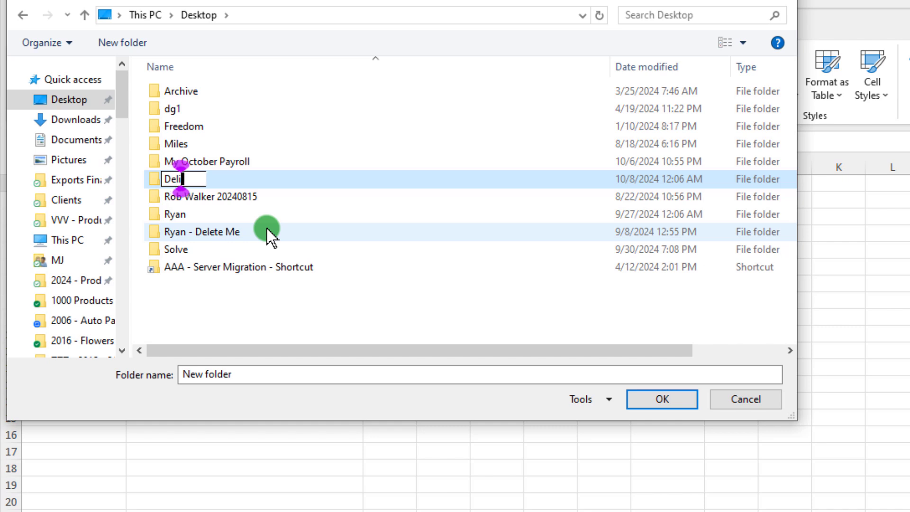
{"action": "type", "text": "very Payroll"}
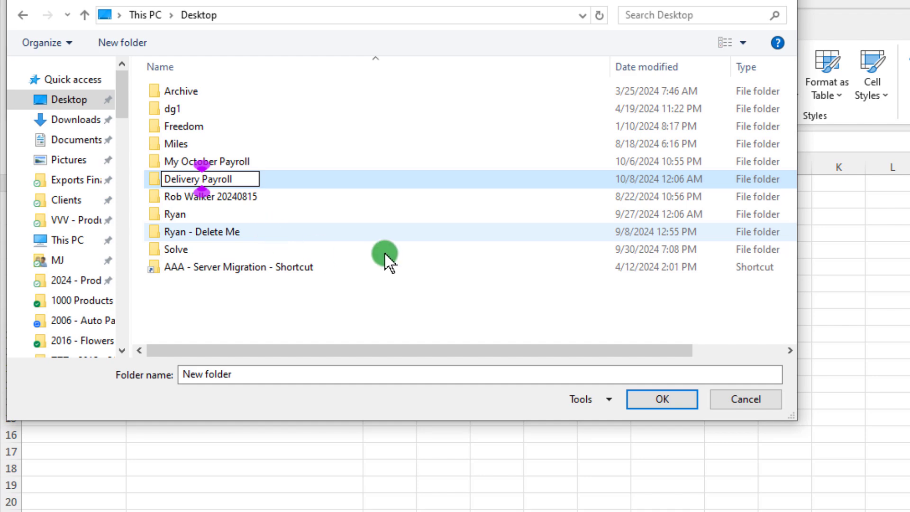
{"action": "key", "text": "Return"}
{"action": "double_click", "coordinate": [232, 111]}
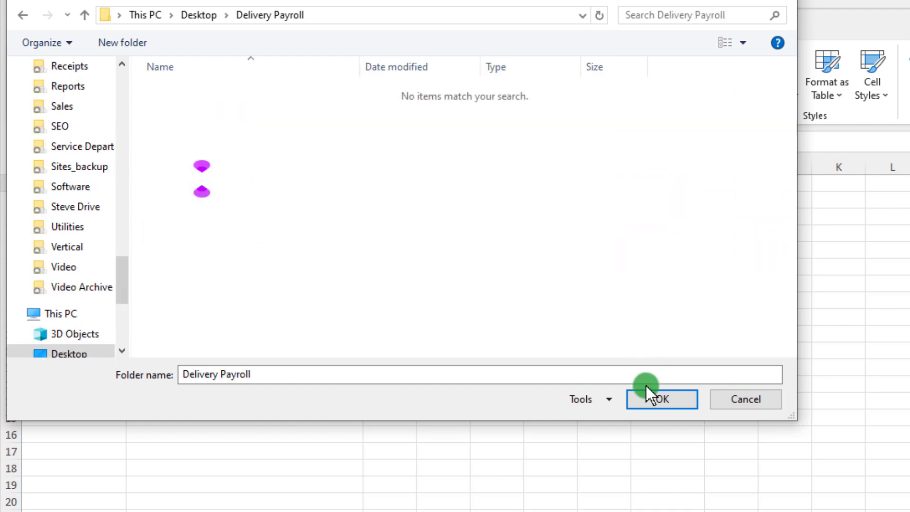
{"action": "left_click", "coordinate": [669, 403]}
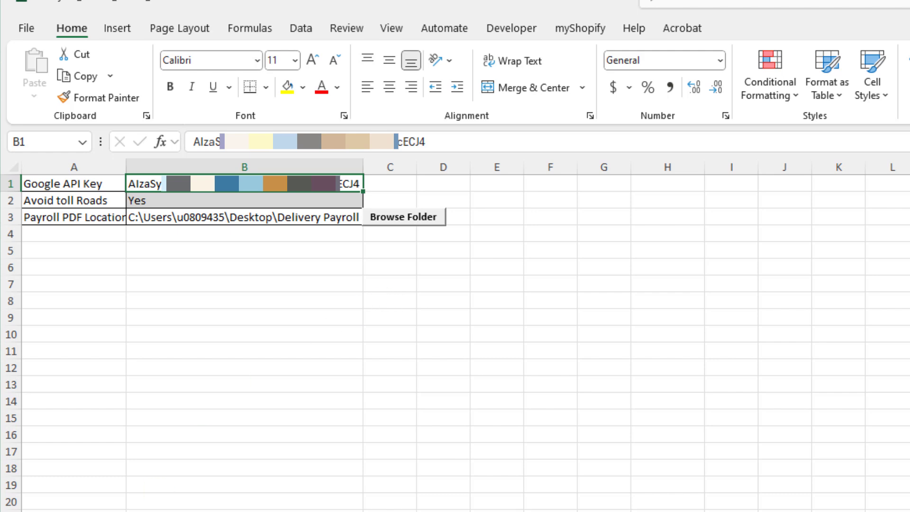
Export the payroll PDFs from the Main sheet and view the first driver's PDF from the Delivery Payroll folder in File Explorer
{"action": "left_click", "coordinate": [82, 492]}
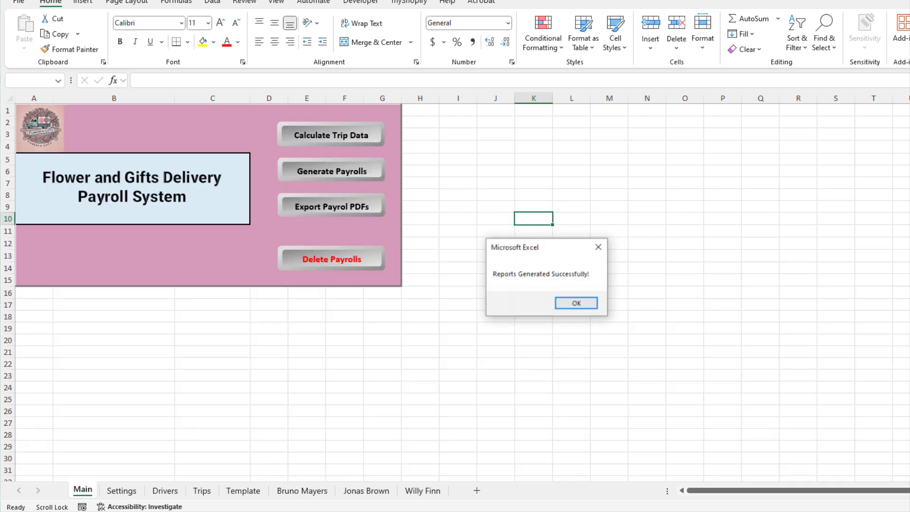
{"action": "left_click", "coordinate": [247, 511]}
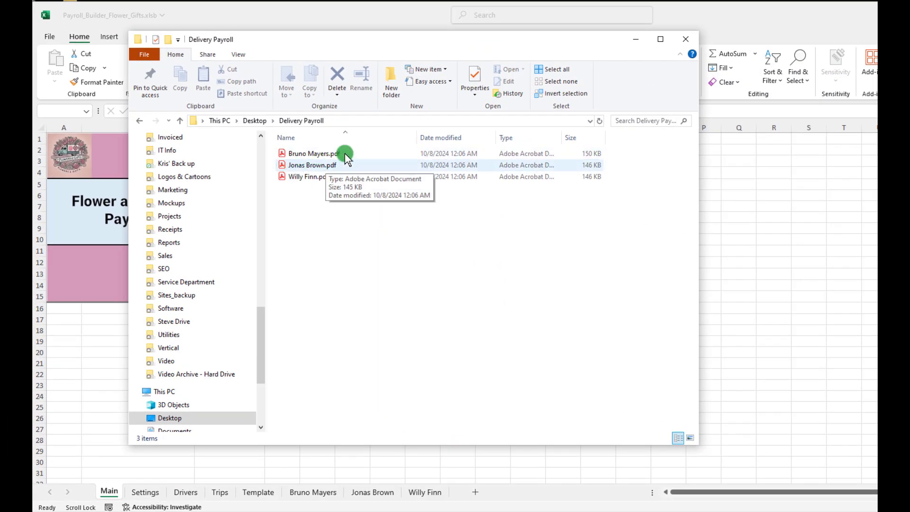
{"action": "left_click", "coordinate": [302, 157]}
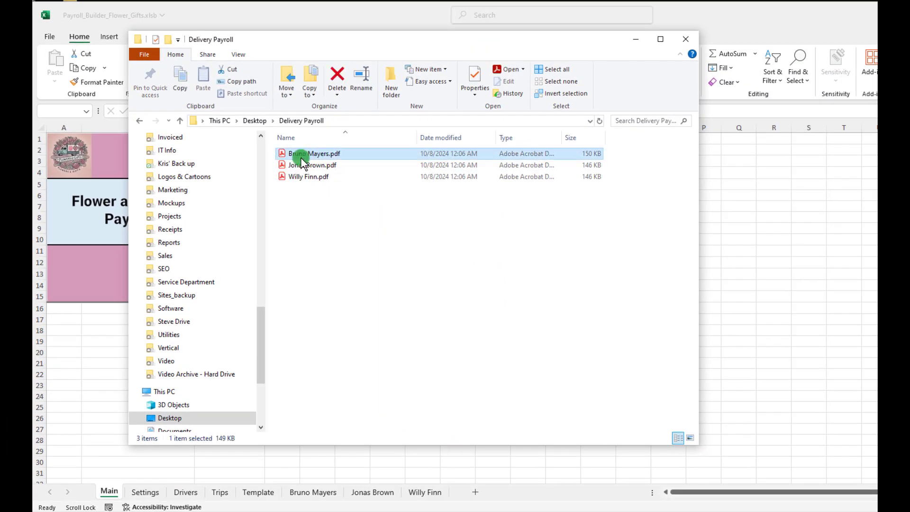
{"action": "double_click", "coordinate": [301, 162]}
{"action": "left_click", "coordinate": [635, 39]}
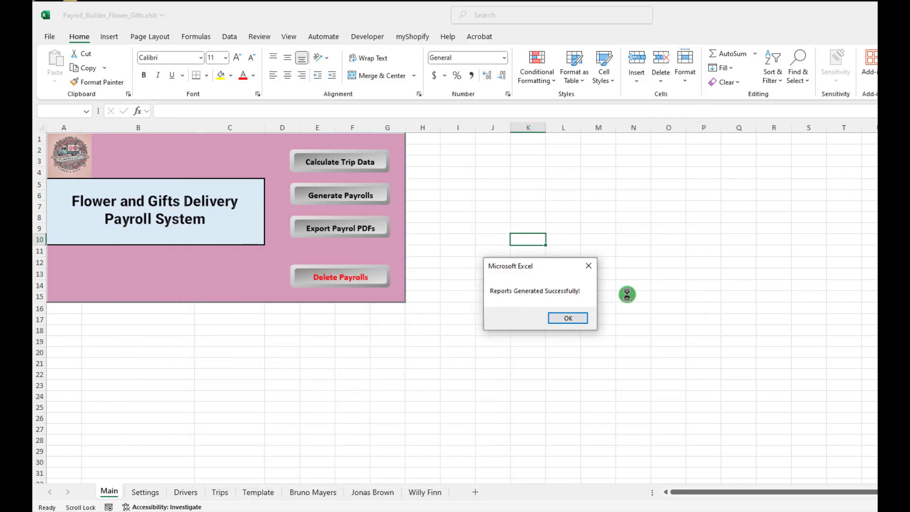
Run Delete Payrolls from the Main sheet to remove all generated driver payroll sheets
{"action": "left_click", "coordinate": [566, 316]}
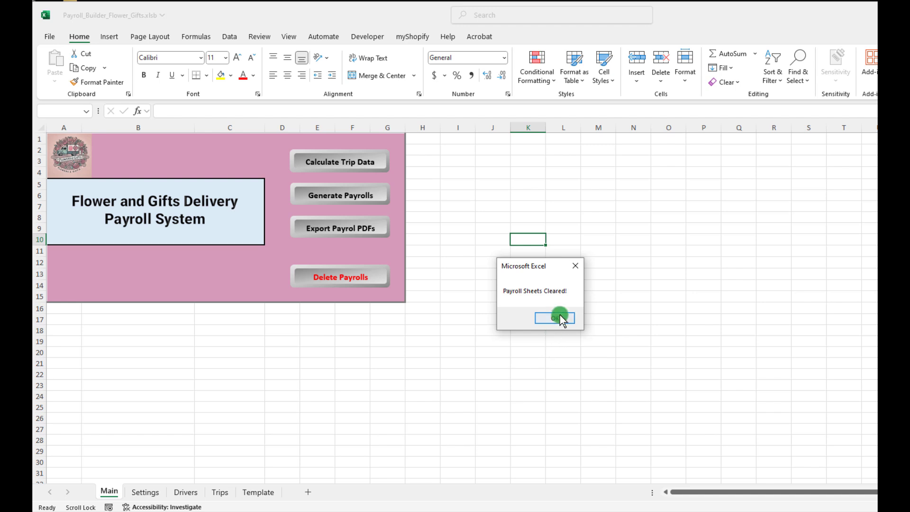
{"action": "left_click", "coordinate": [562, 318]}
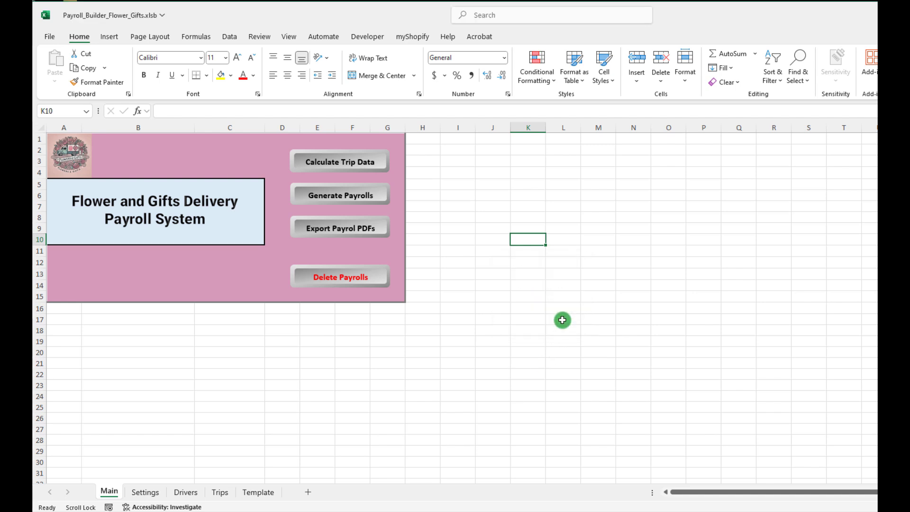